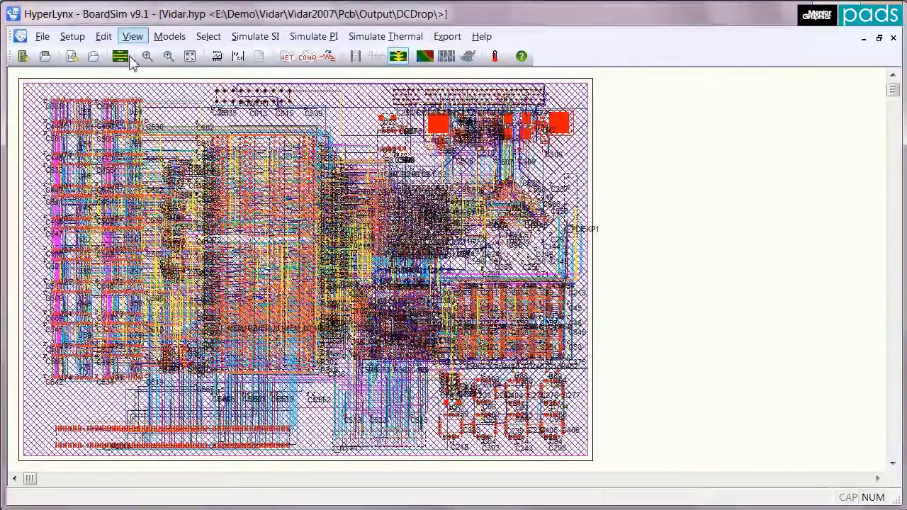
Step: Highlight the 1.5V net on the board through View > Highlight Net
click(131, 37)
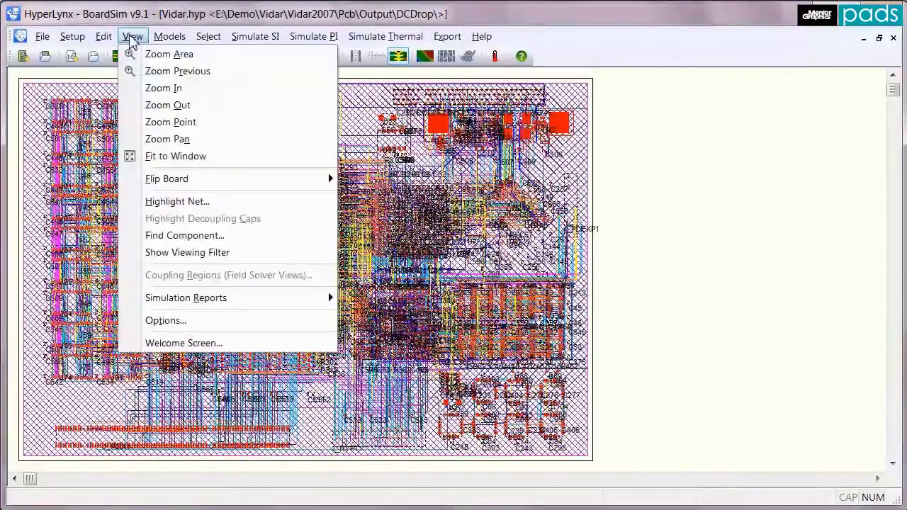
click(208, 205)
click(544, 69)
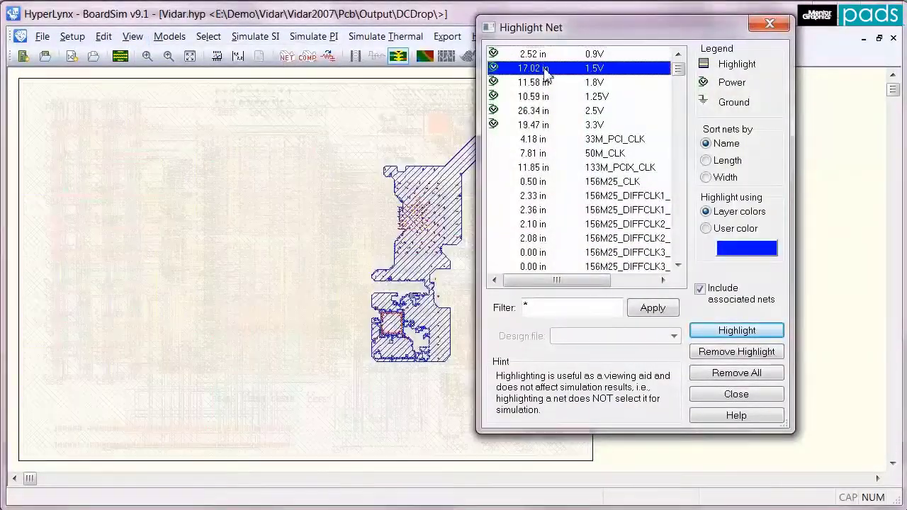
click(729, 331)
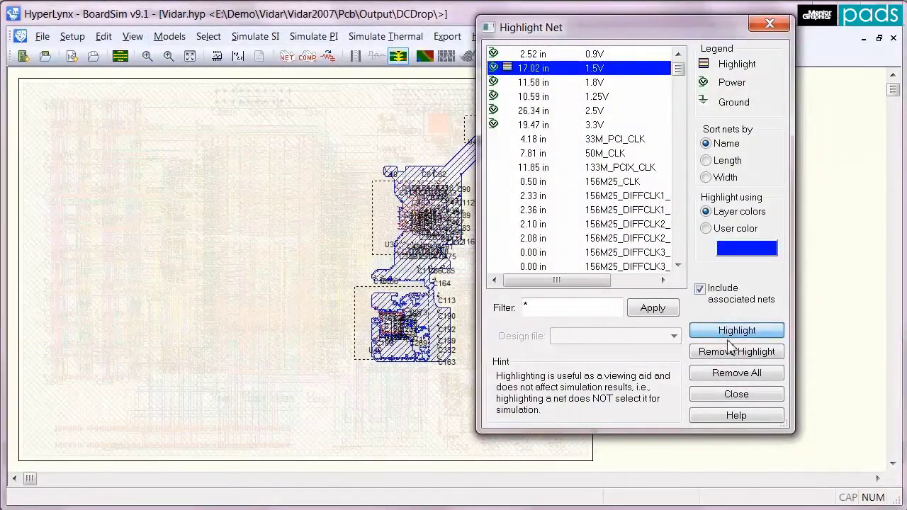
click(730, 395)
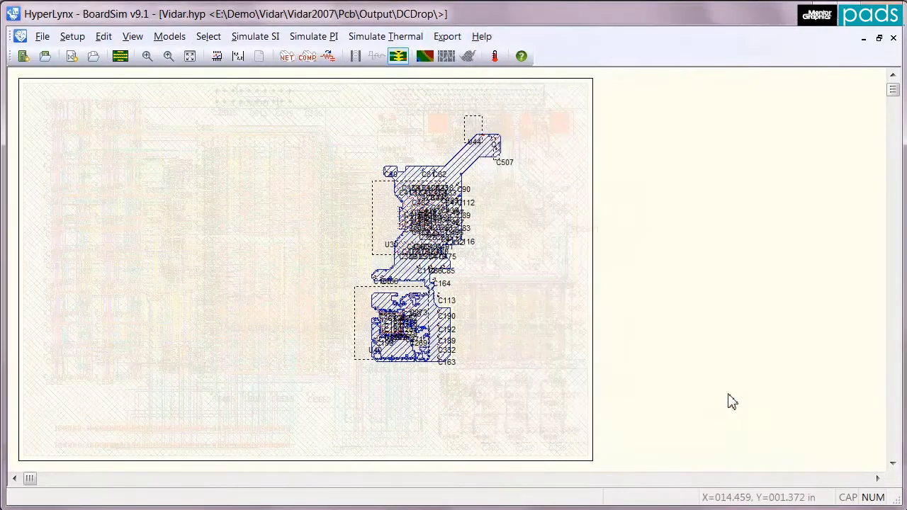
Step: Scroll the board view left and bring up the Simulate PI menu
click(878, 480)
click(877, 480)
click(878, 480)
click(877, 481)
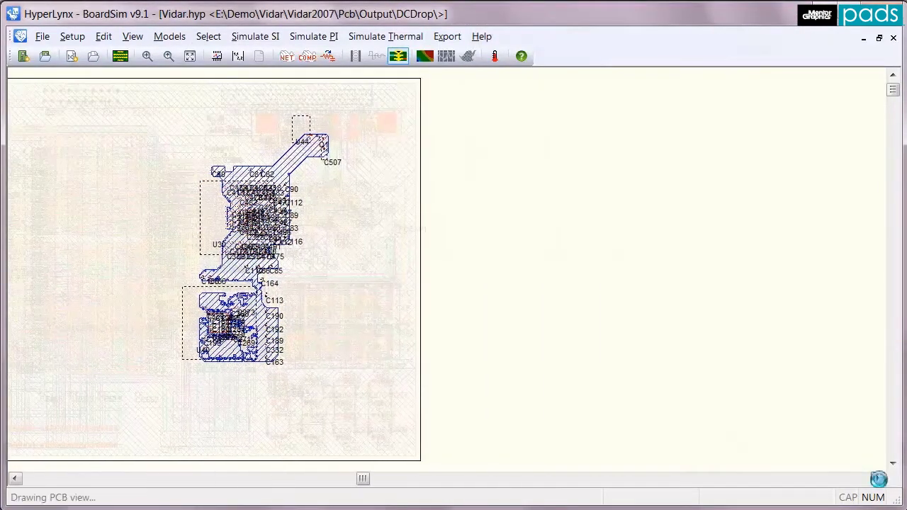
click(877, 479)
click(877, 479)
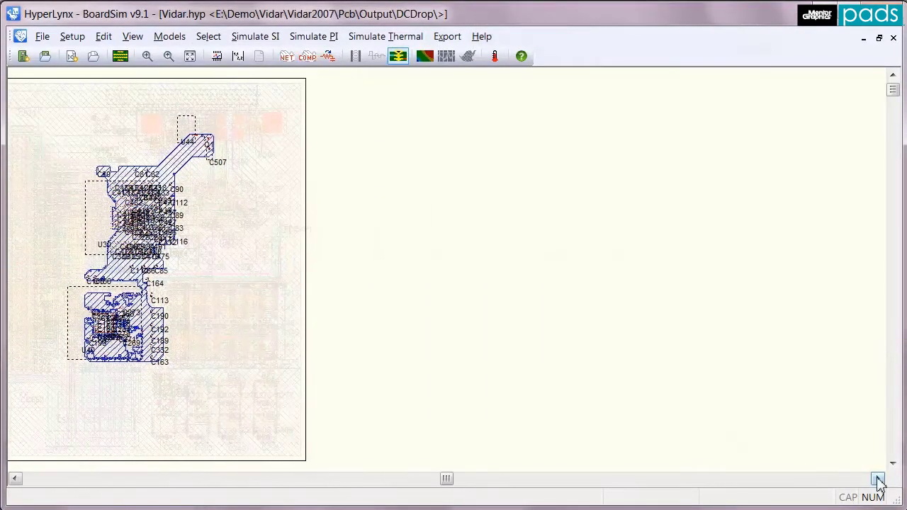
click(304, 38)
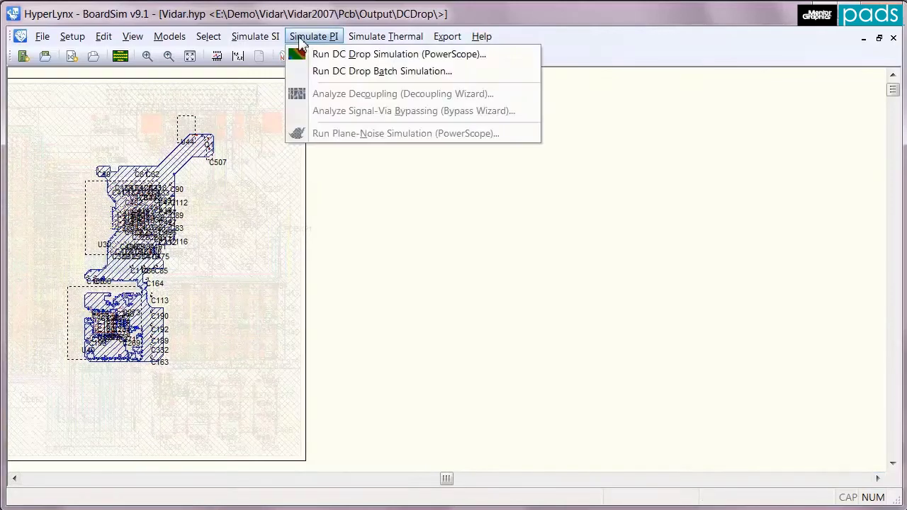
Step: Run a DC drop simulation on the 1.5V net after previewing the 0.9V and 1.25V nets
click(347, 56)
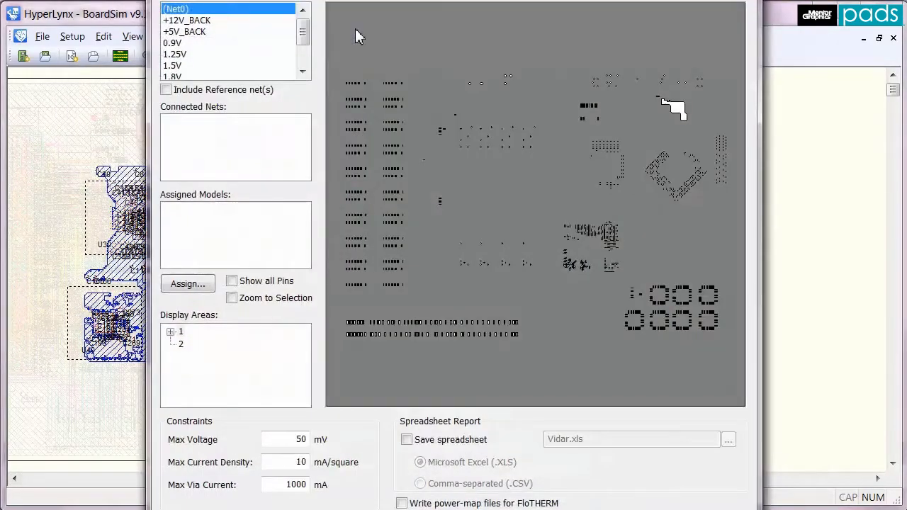
mouse_move(376, 1)
mouse_down()
mouse_move(404, 5)
mouse_move(440, 31)
mouse_move(479, 31)
mouse_up()
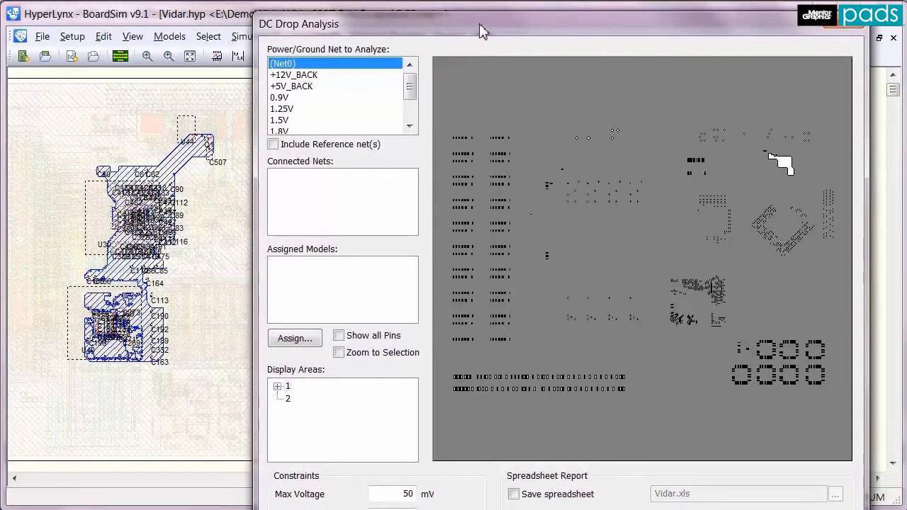
click(281, 99)
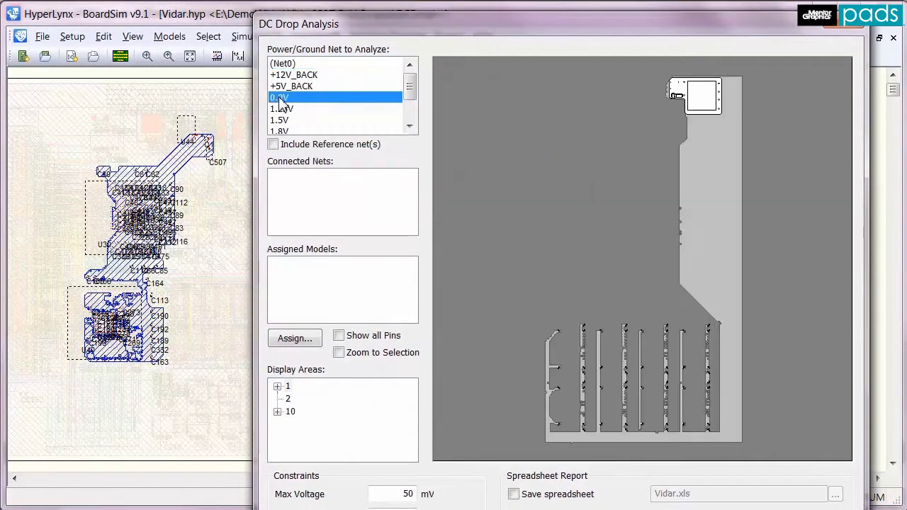
click(282, 109)
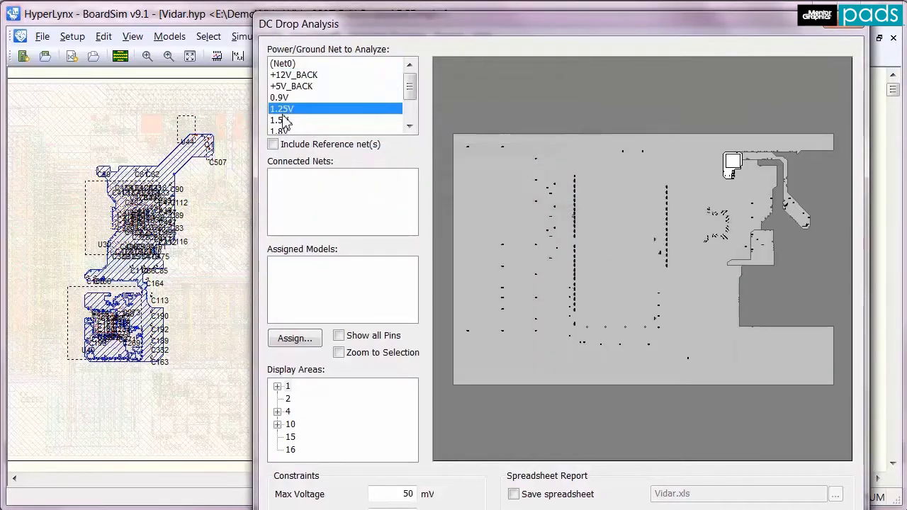
click(283, 121)
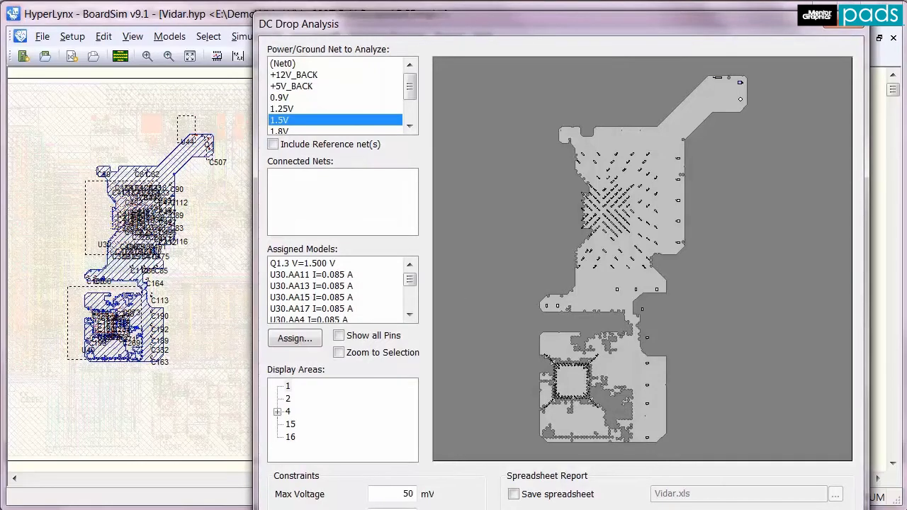
key(Return)
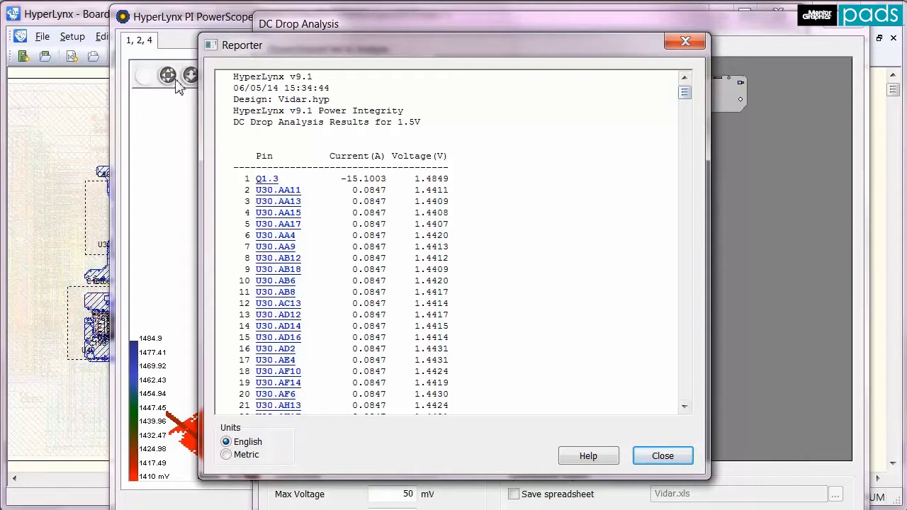
Step: Tilt the voltage-drop plot in 3D, compare it with the 1425 mV threshold plane, then reset to top view
click(177, 23)
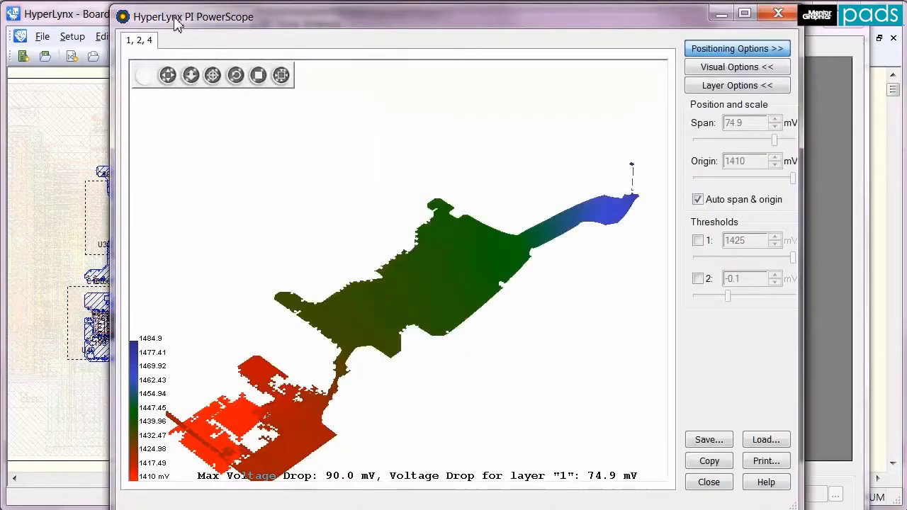
mouse_move(257, 418)
mouse_down()
mouse_move(421, 372)
mouse_move(540, 257)
mouse_move(531, 351)
mouse_move(515, 359)
mouse_move(504, 348)
mouse_up()
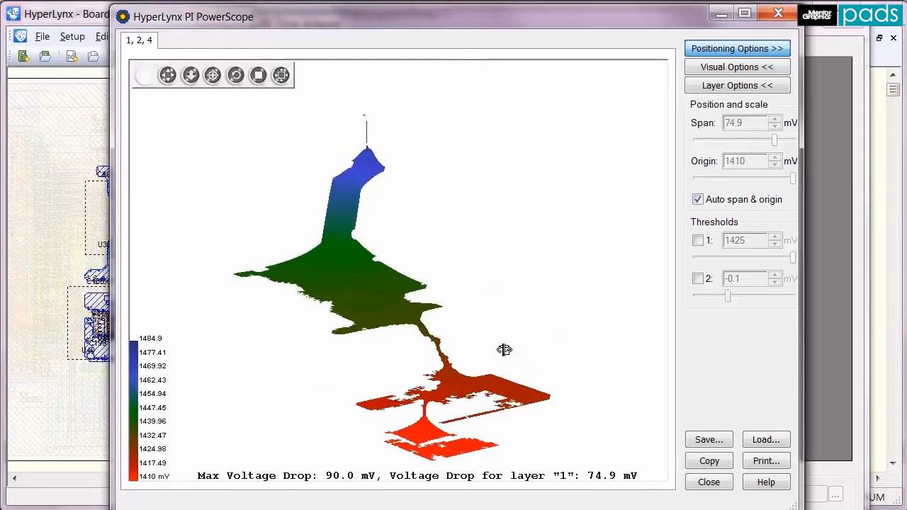
click(698, 240)
mouse_move(442, 425)
mouse_down()
mouse_move(482, 366)
mouse_move(478, 411)
mouse_move(464, 432)
mouse_move(298, 424)
mouse_move(259, 401)
mouse_move(404, 416)
mouse_move(482, 399)
mouse_move(467, 395)
mouse_move(416, 421)
mouse_move(395, 445)
mouse_up()
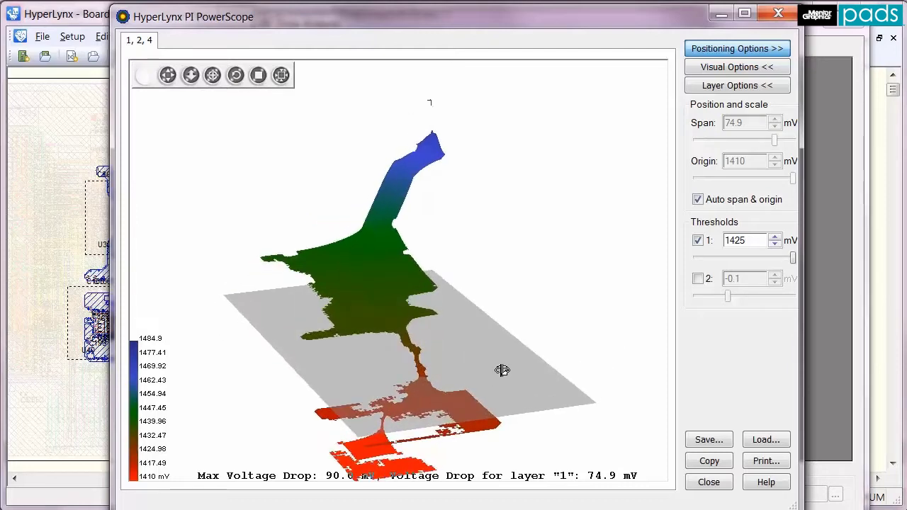
click(699, 241)
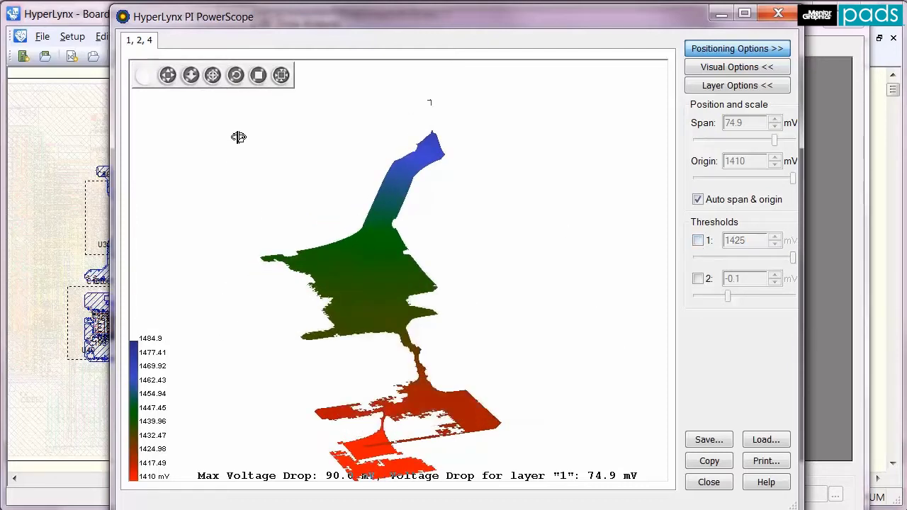
click(263, 81)
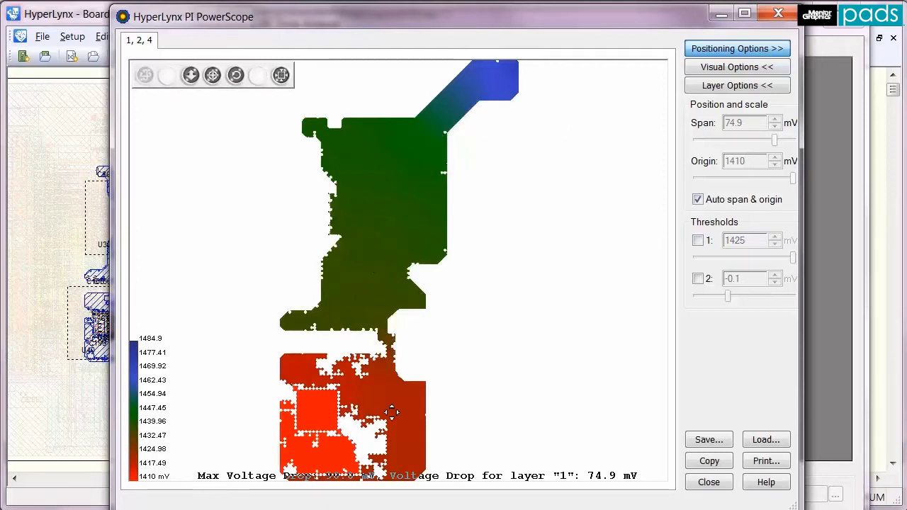
Step: Switch the plot to DC Current Density with a manual 0–70.5 mA/mil² colour span
click(766, 69)
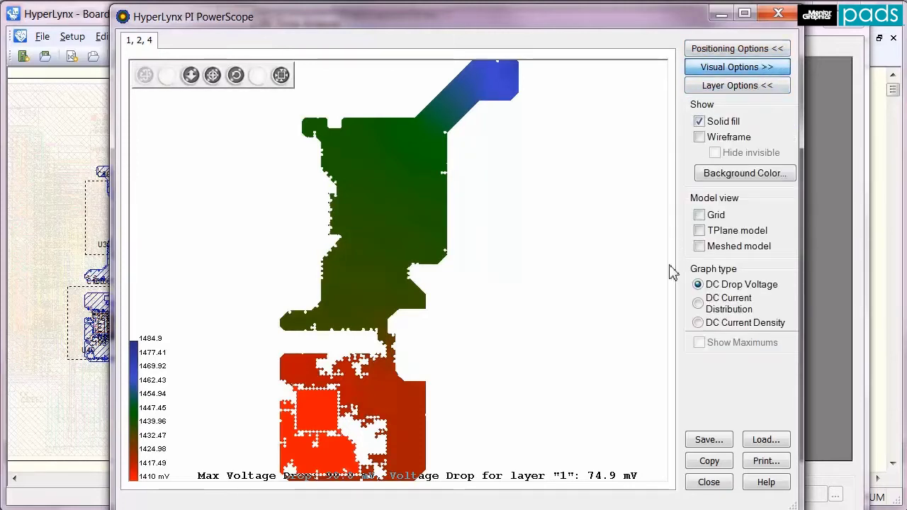
click(698, 323)
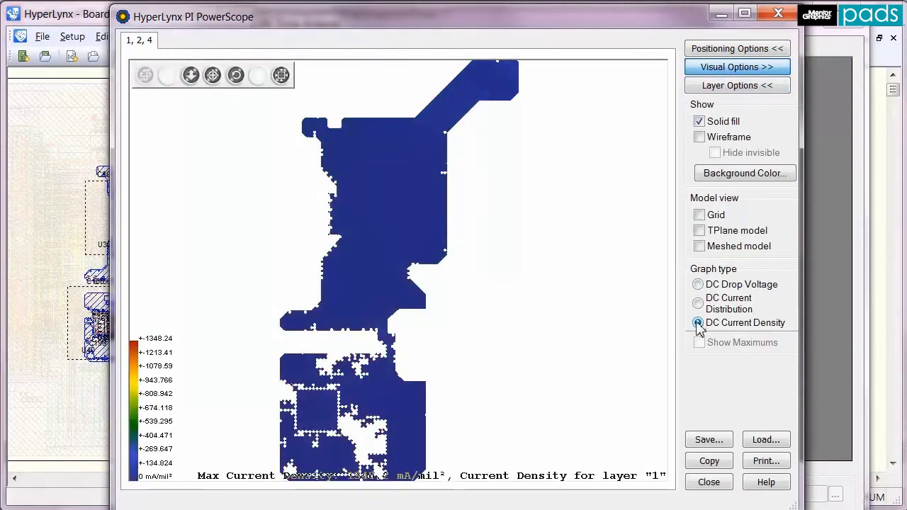
click(745, 48)
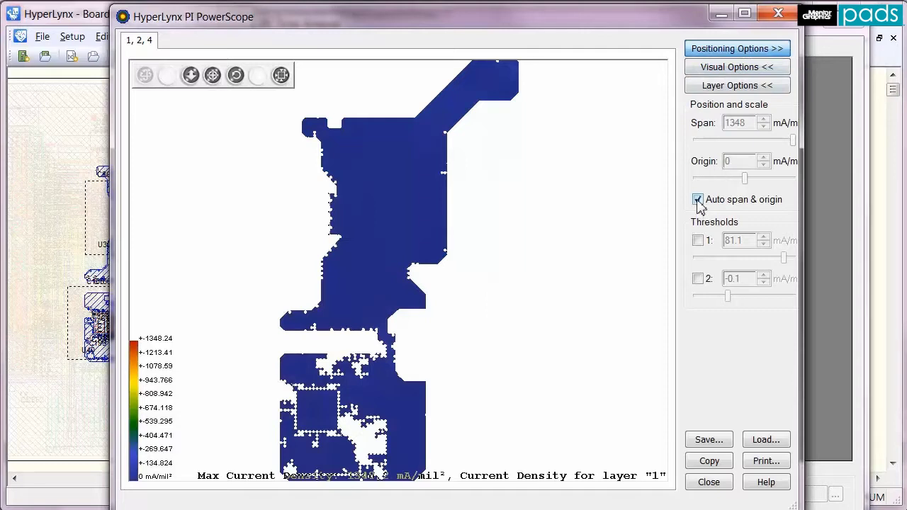
click(698, 199)
drag(774, 140, 775, 140)
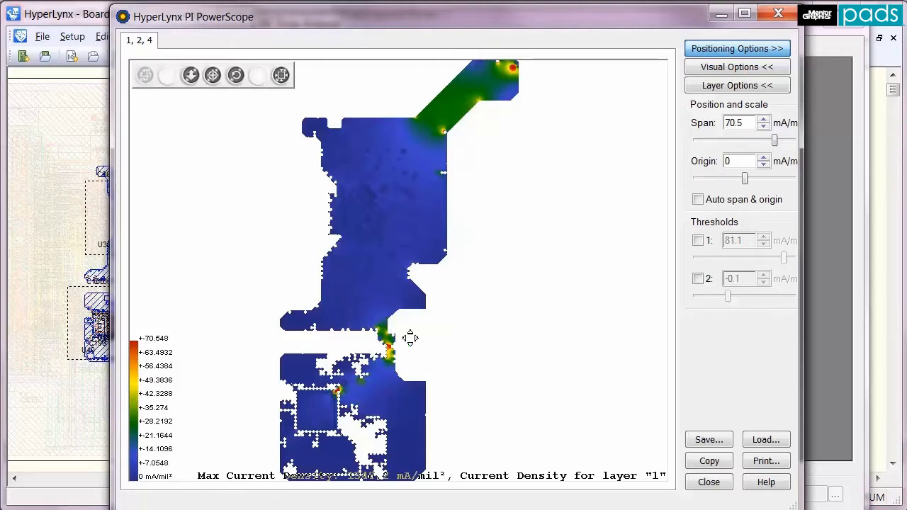
Step: Probe current-density values on the plot, then close the PowerScope window
click(213, 76)
mouse_move(383, 256)
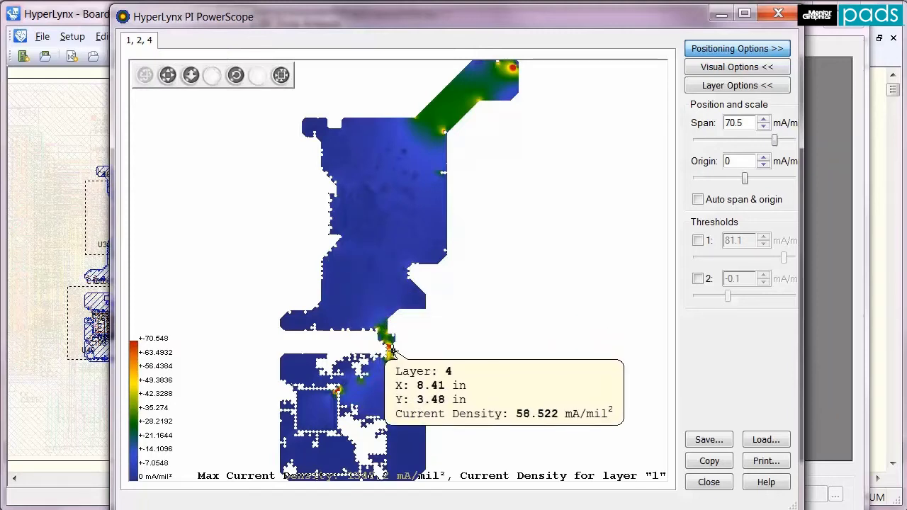
mouse_move(514, 68)
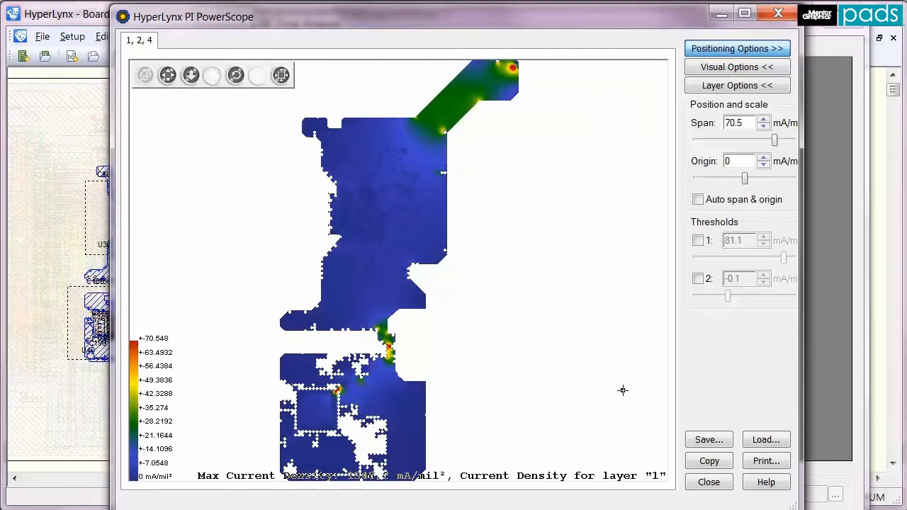
click(708, 483)
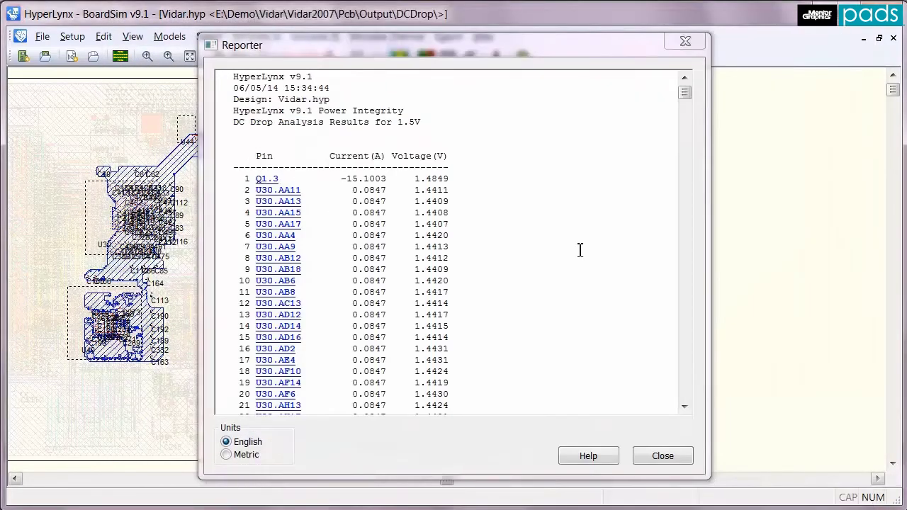
Step: Move the Reporter aside and scroll to its three failed checks at the end
mouse_move(453, 53)
mouse_down()
mouse_move(586, 49)
mouse_move(563, 48)
mouse_up()
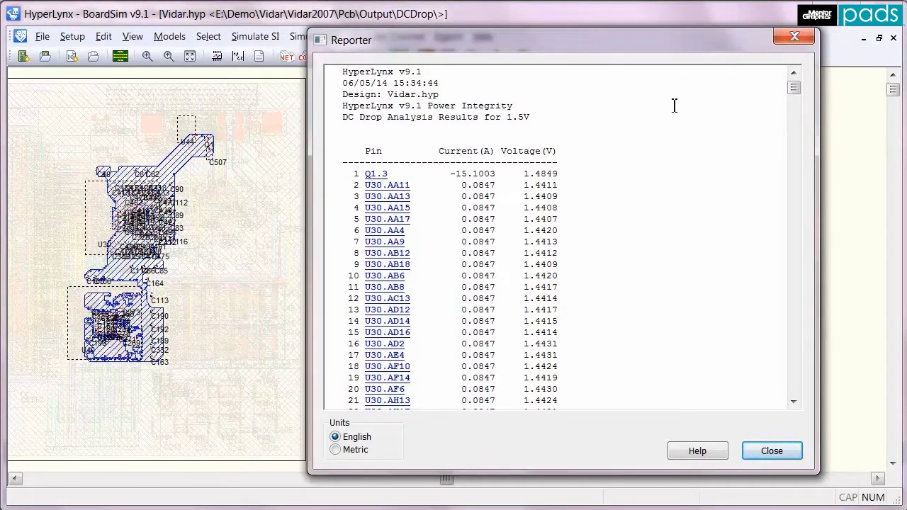
drag(797, 90, 807, 396)
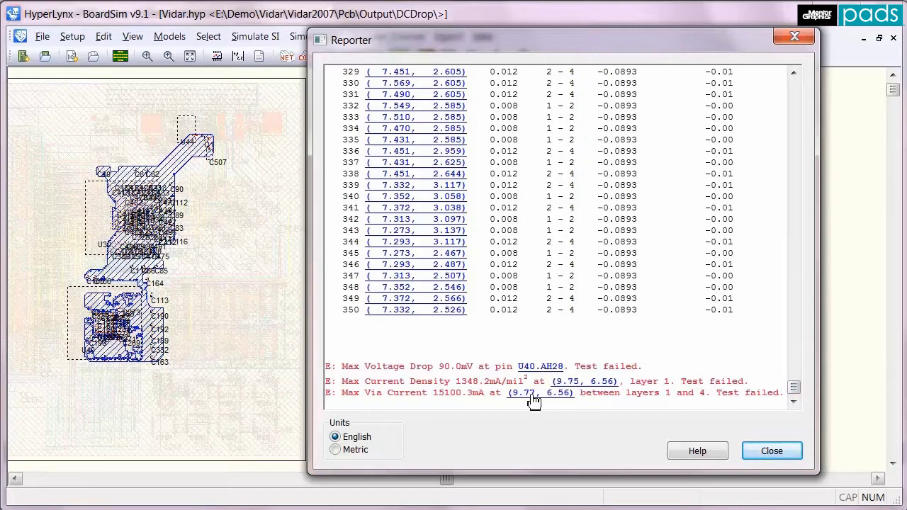
Step: Zoom the layout to the failing via at (9.77, 6.56) from the Max Via Current line
click(532, 399)
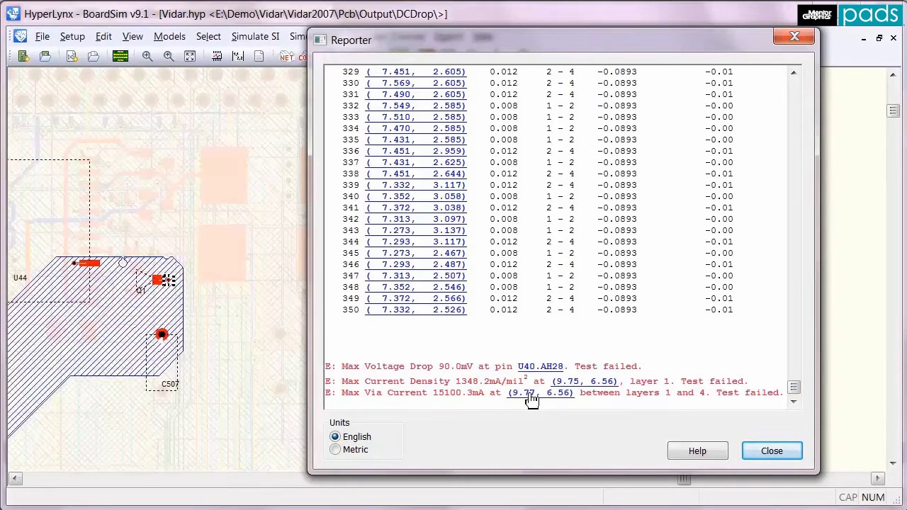